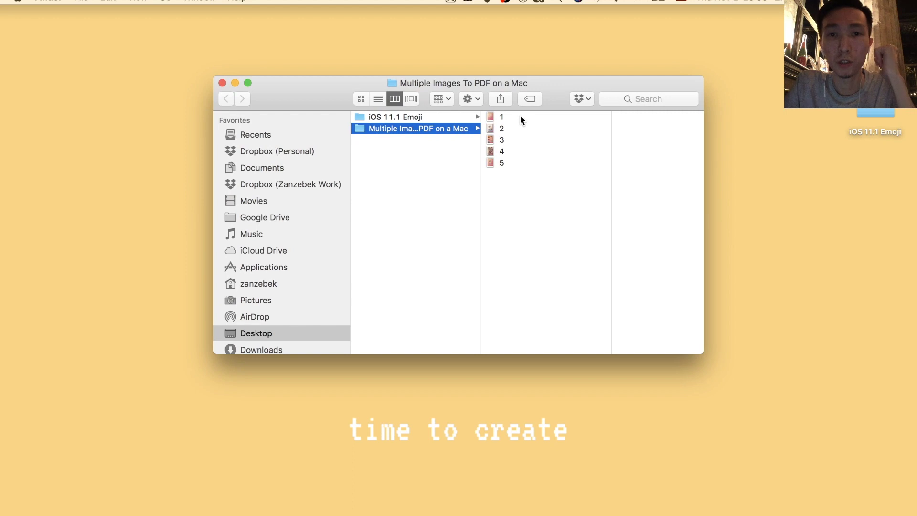
Step through the folder's images and Quick Look the first image at full size
{"action": "left_click", "coordinate": [521, 117]}
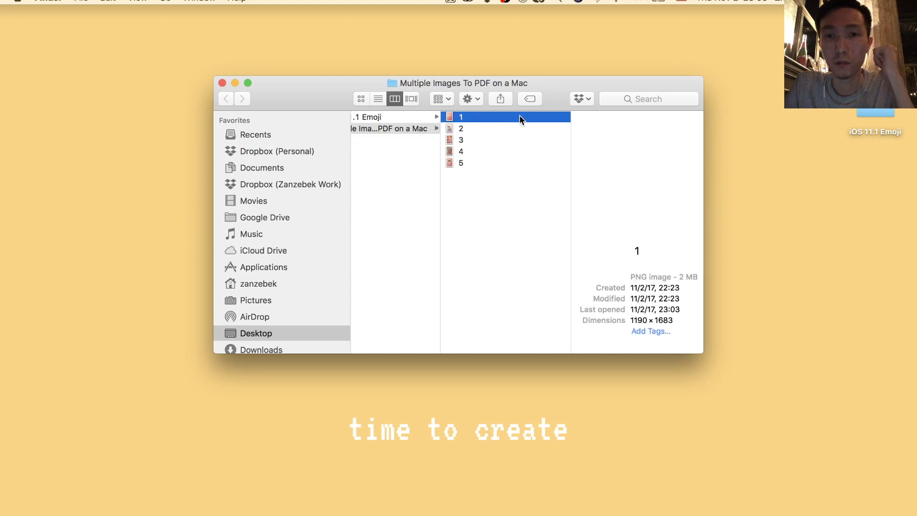
{"action": "key", "text": "Down"}
{"action": "key", "text": "Down"}
{"action": "key", "text": "Down"}
{"action": "key", "text": "Down"}
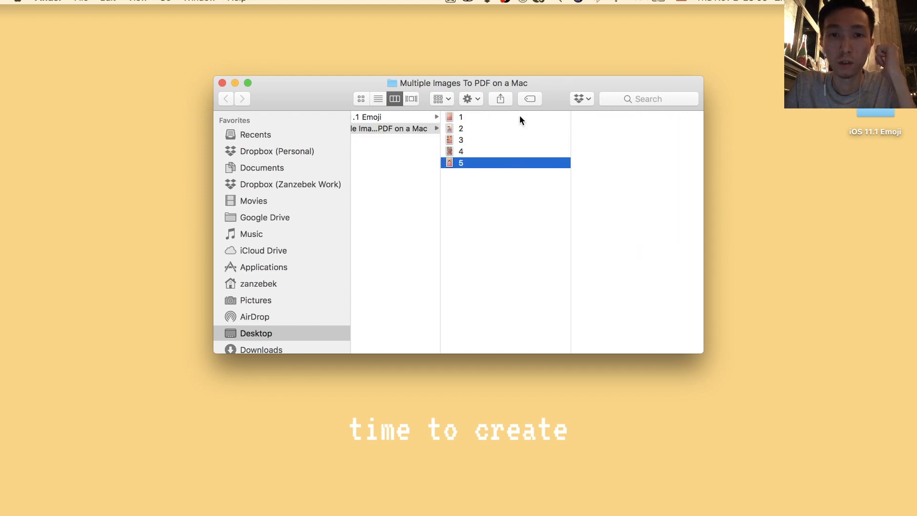
{"action": "key", "text": "Up"}
{"action": "key", "text": "Up"}
{"action": "key", "text": "Up"}
{"action": "key", "text": "Up"}
{"action": "key", "text": "space"}
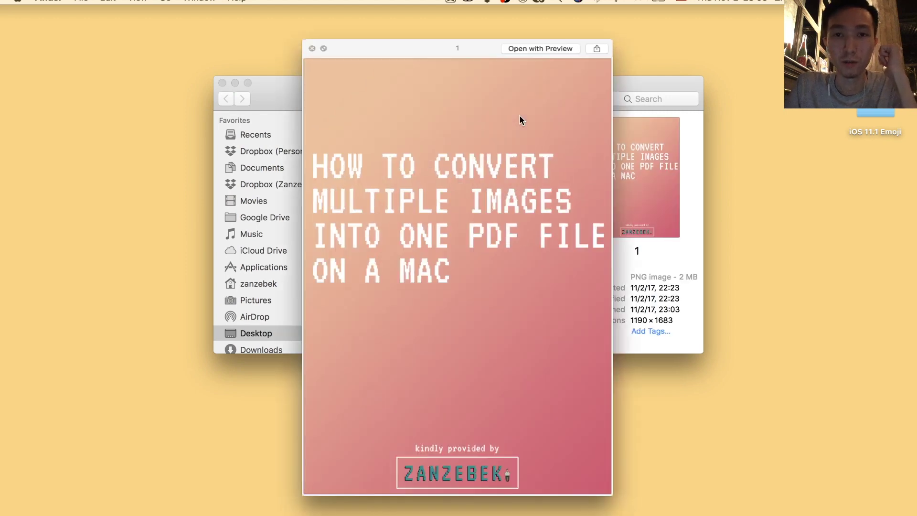
{"action": "key", "text": "space"}
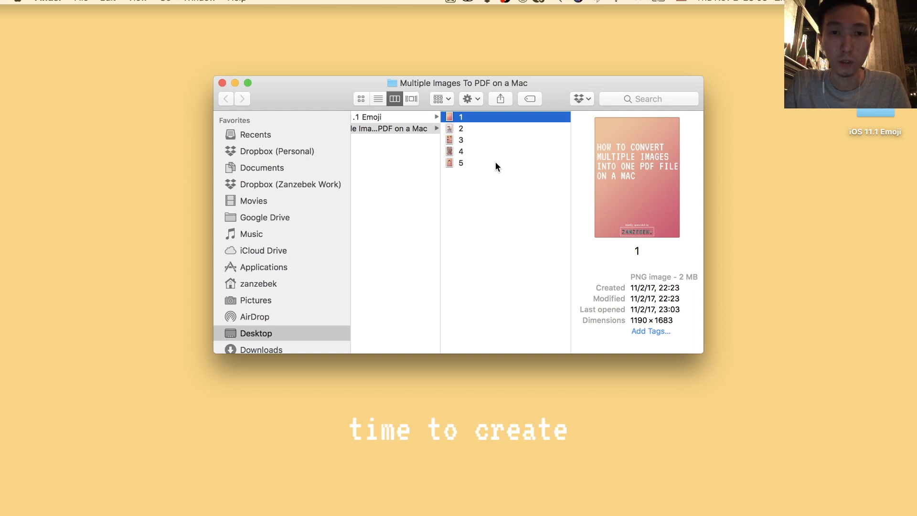
Select all five images and open them together with Preview
{"action": "left_click", "coordinate": [495, 163], "text": "shift"}
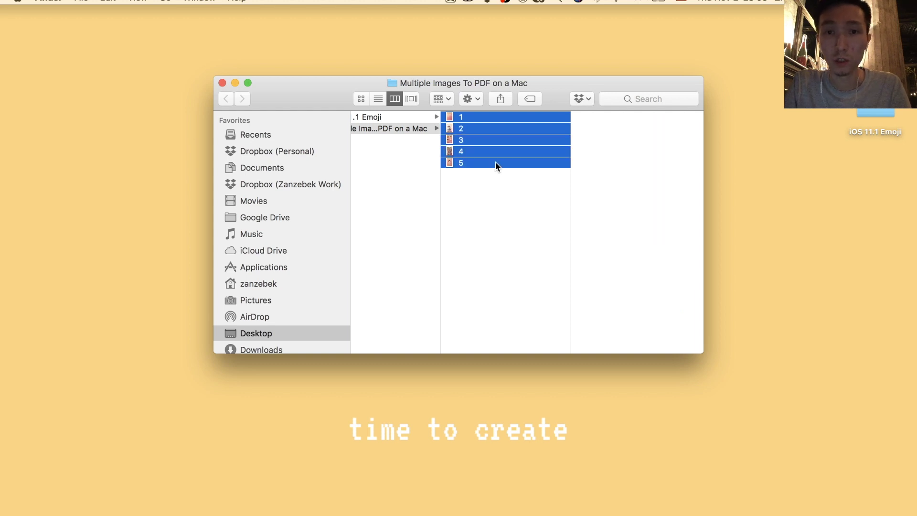
{"action": "right_click", "coordinate": [495, 165]}
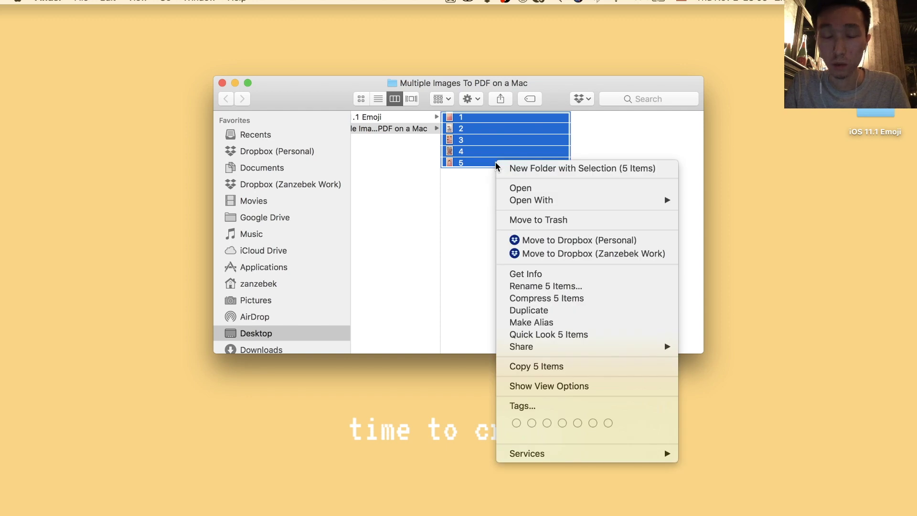
{"action": "mouse_move", "coordinate": [531, 200]}
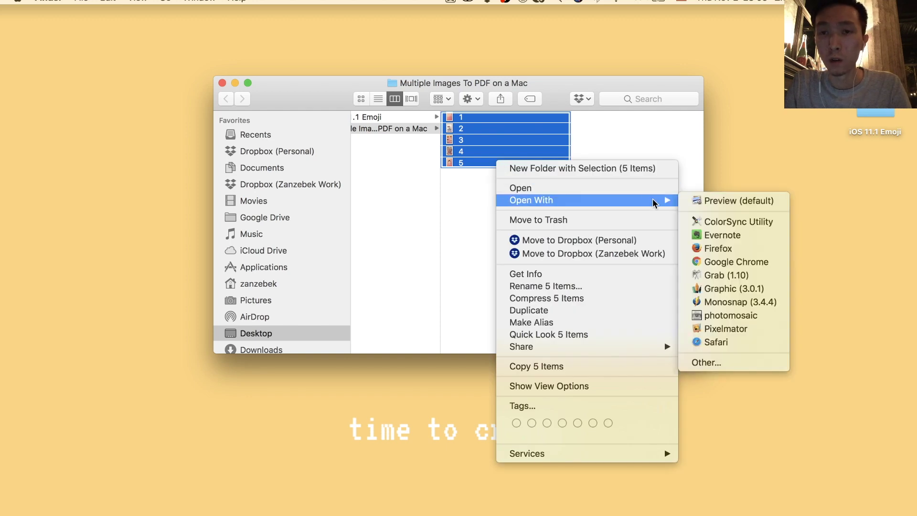
{"action": "left_click", "coordinate": [708, 201]}
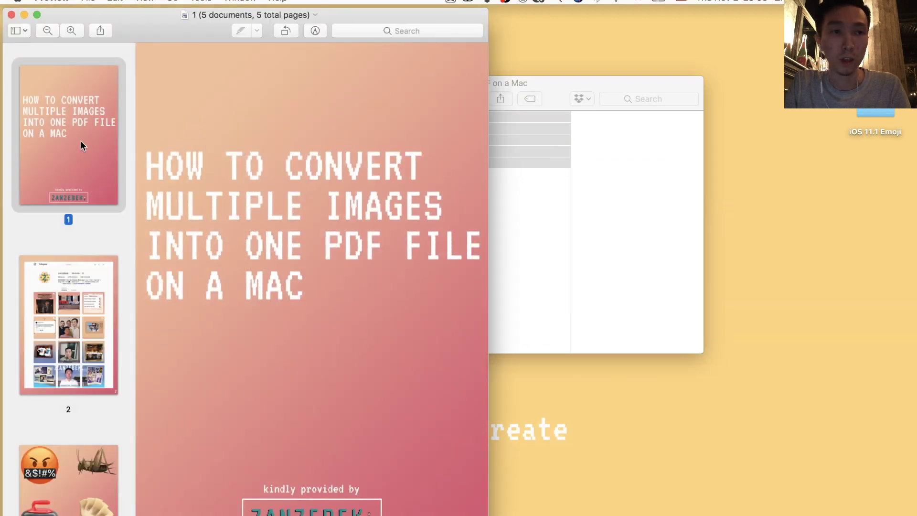
Check Preview's five pages in order, nudge the window, and select all five page thumbnails
{"action": "key", "text": "Down"}
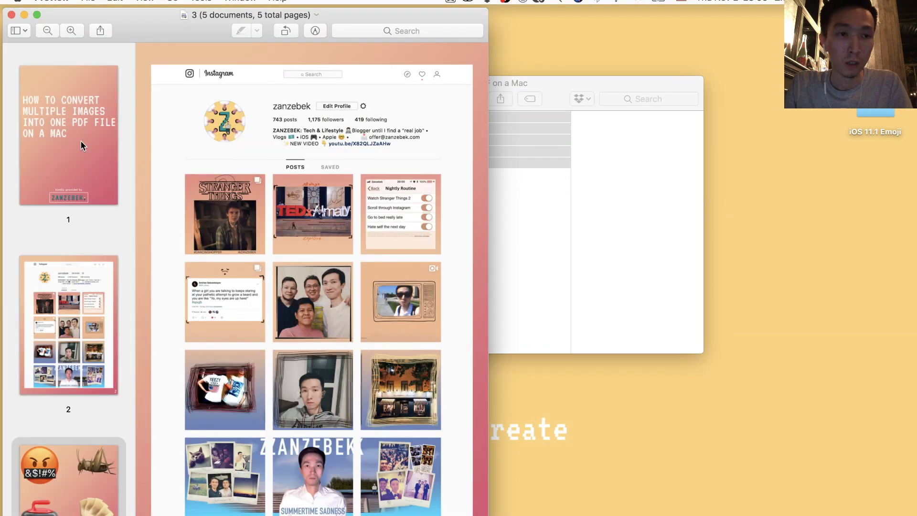
{"action": "key", "text": "Down"}
{"action": "key", "text": "Down"}
{"action": "key", "text": "Down"}
{"action": "key", "text": "Up"}
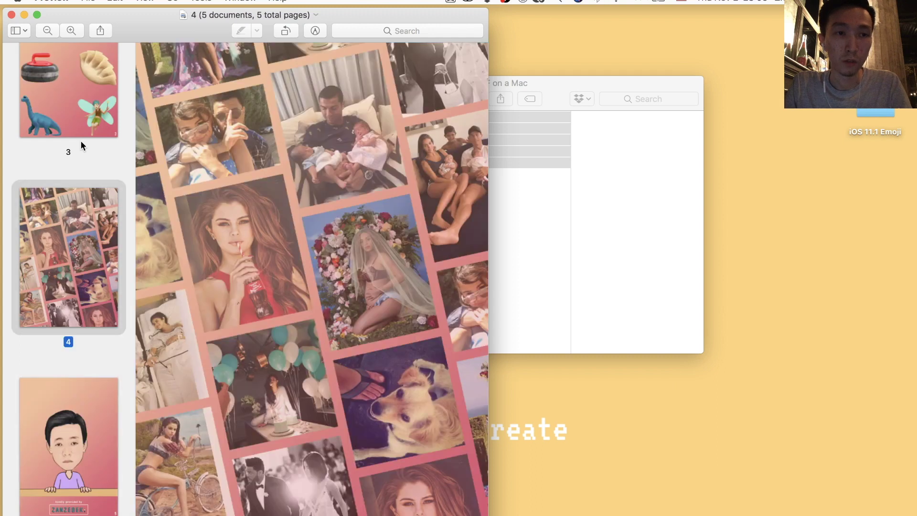
{"action": "key", "text": "Up"}
{"action": "key", "text": "Up"}
{"action": "key", "text": "Up"}
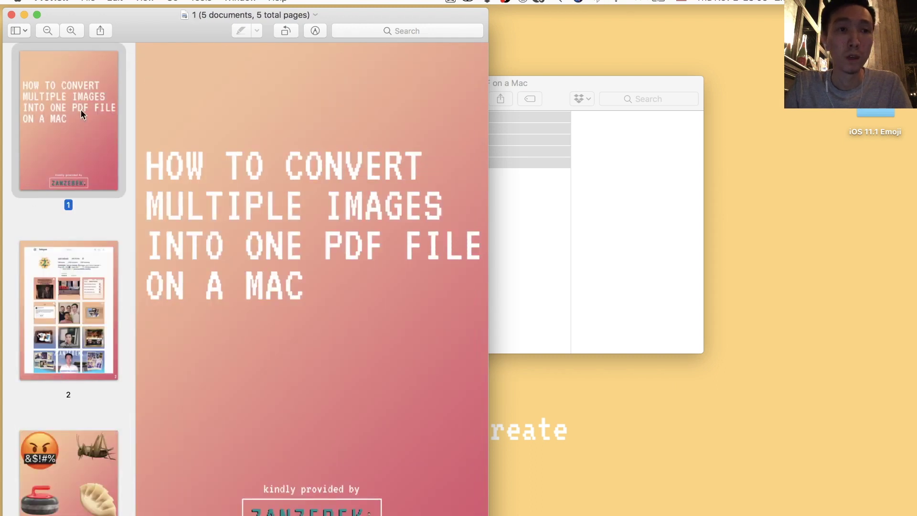
{"action": "left_click_drag", "start_coordinate": [157, 32], "coordinate": [158, 25]}
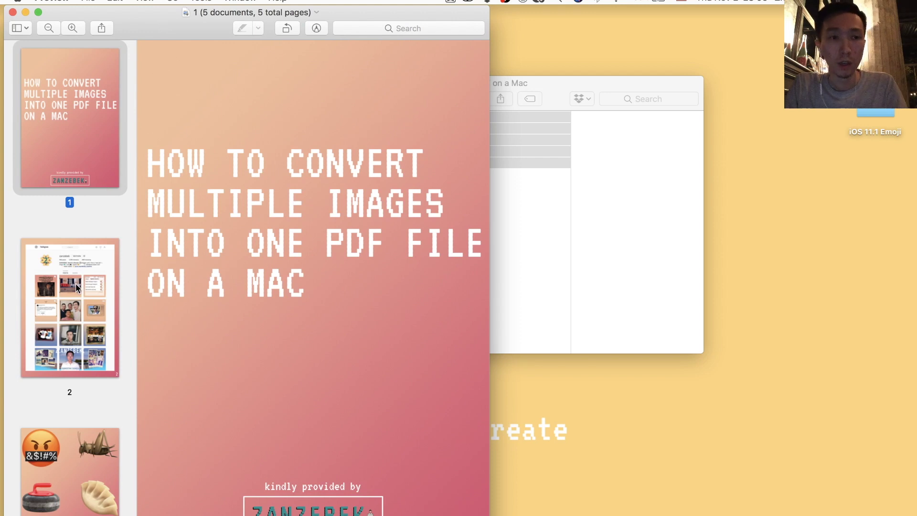
{"action": "scroll", "coordinate": [73, 333], "scroll_direction": "down", "scroll_amount": 3}
{"action": "scroll", "coordinate": [74, 333], "scroll_direction": "down", "scroll_amount": 5}
{"action": "scroll", "coordinate": [74, 333], "scroll_direction": "up", "scroll_amount": 2}
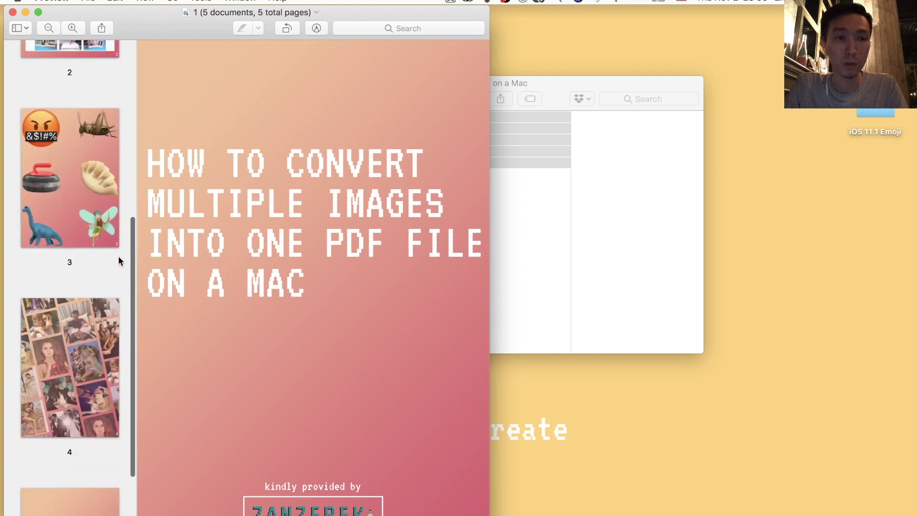
{"action": "scroll", "coordinate": [34, 158], "scroll_direction": "up", "scroll_amount": 5}
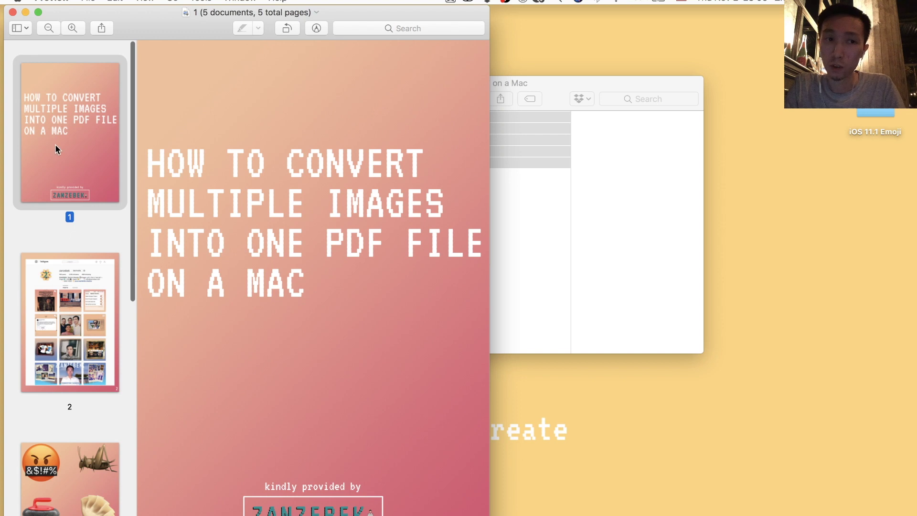
{"action": "scroll", "coordinate": [54, 280], "scroll_direction": "down", "scroll_amount": 1}
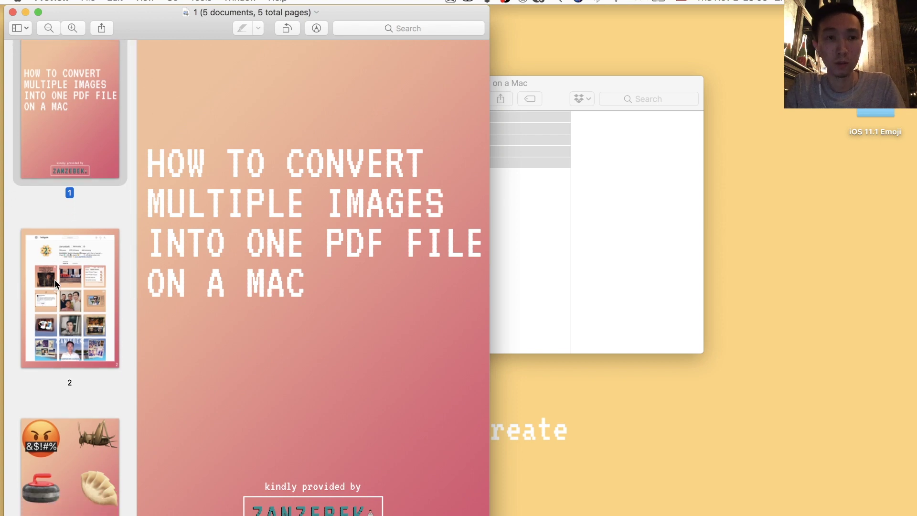
{"action": "scroll", "coordinate": [55, 280], "scroll_direction": "down", "scroll_amount": 5}
{"action": "left_click", "coordinate": [65, 446], "text": "shift"}
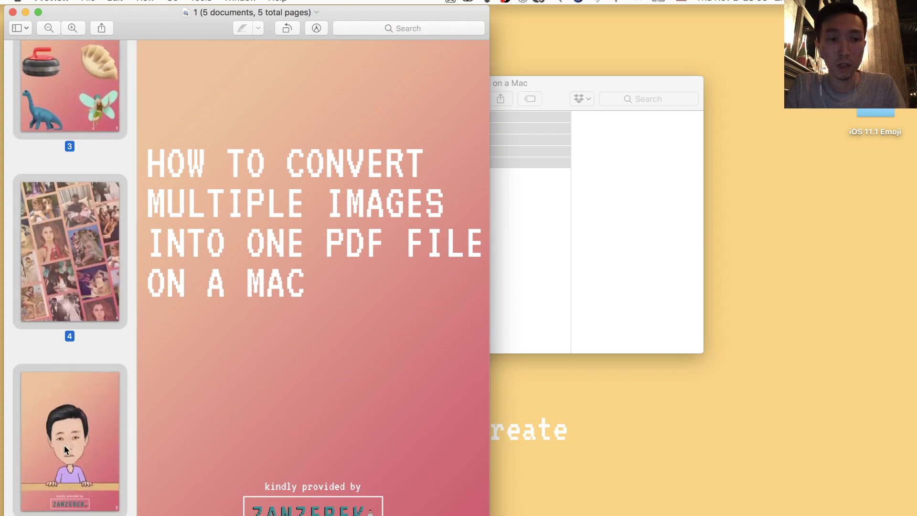
{"action": "scroll", "coordinate": [64, 450], "scroll_direction": "up", "scroll_amount": 10}
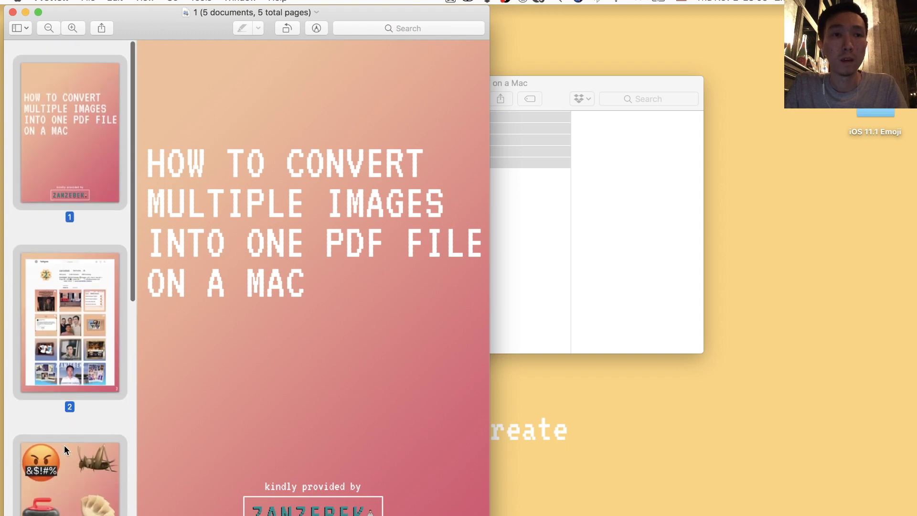
{"action": "left_click", "coordinate": [89, 2]}
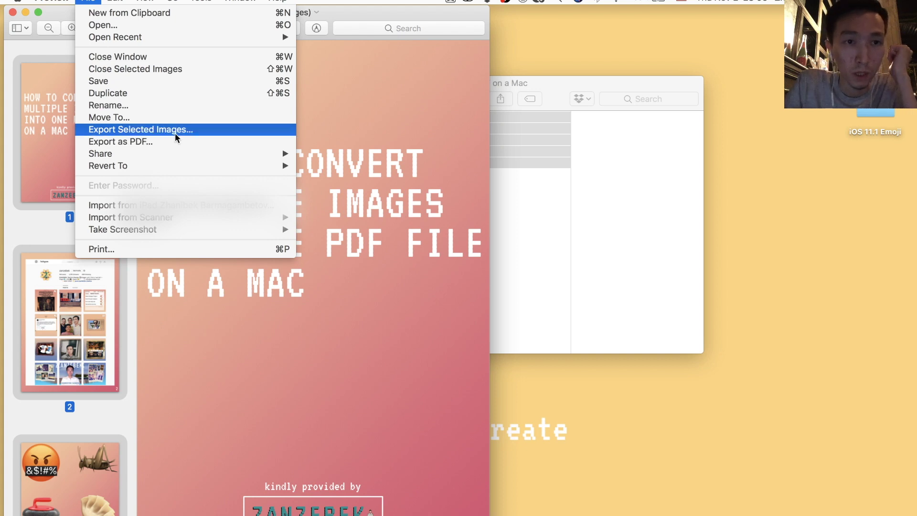
{"action": "left_click", "coordinate": [178, 130]}
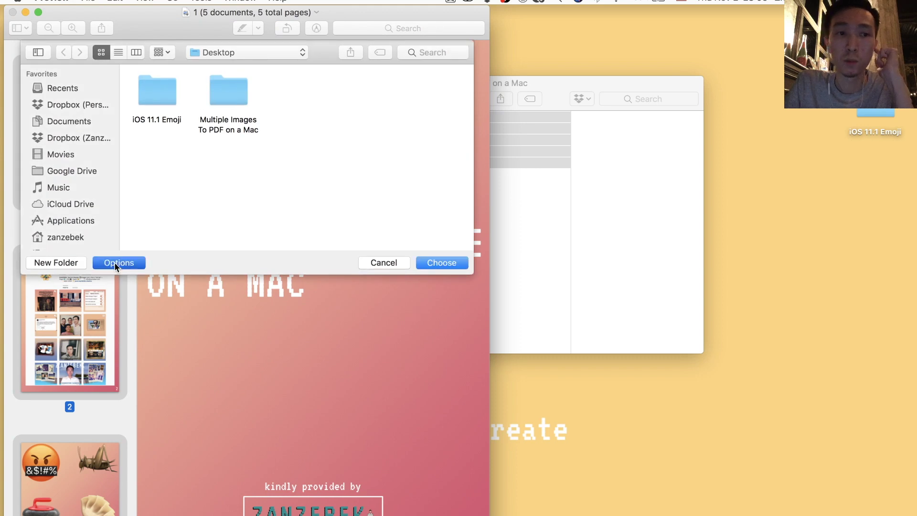
{"action": "left_click", "coordinate": [114, 263]}
{"action": "left_click", "coordinate": [295, 220]}
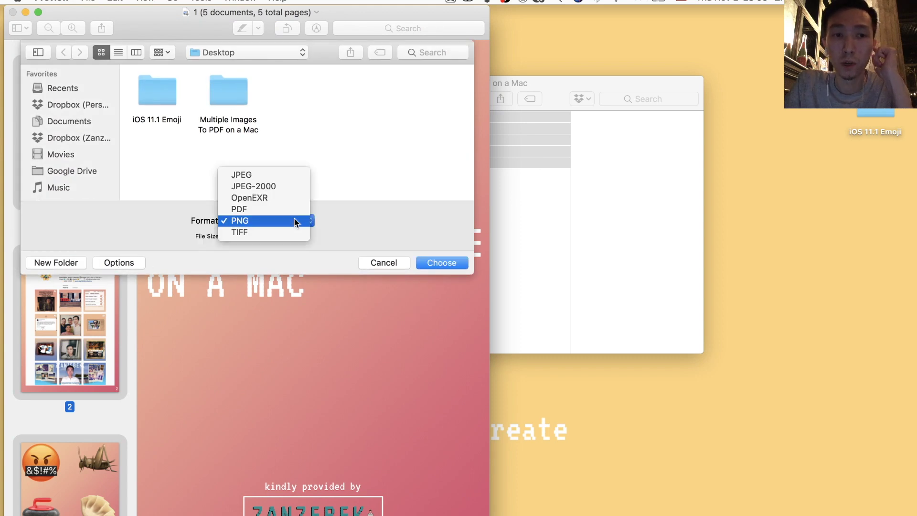
{"action": "left_click", "coordinate": [293, 208]}
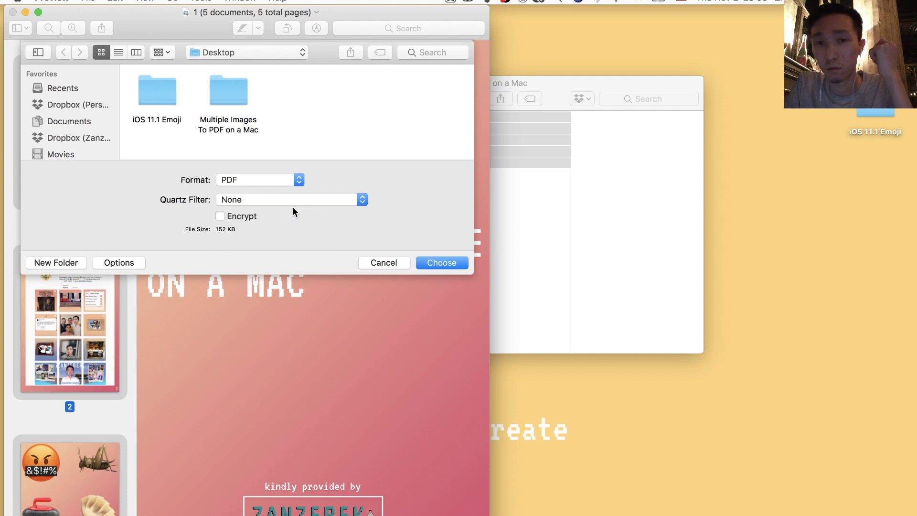
{"action": "left_click", "coordinate": [372, 263]}
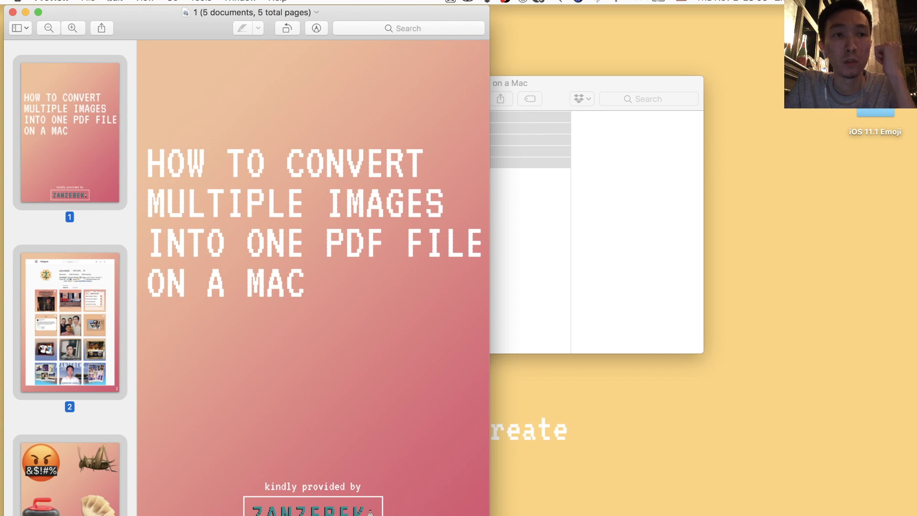
Open File > Print, preview the pages, return to page 1, and show the PDF options
{"action": "left_click", "coordinate": [88, 1]}
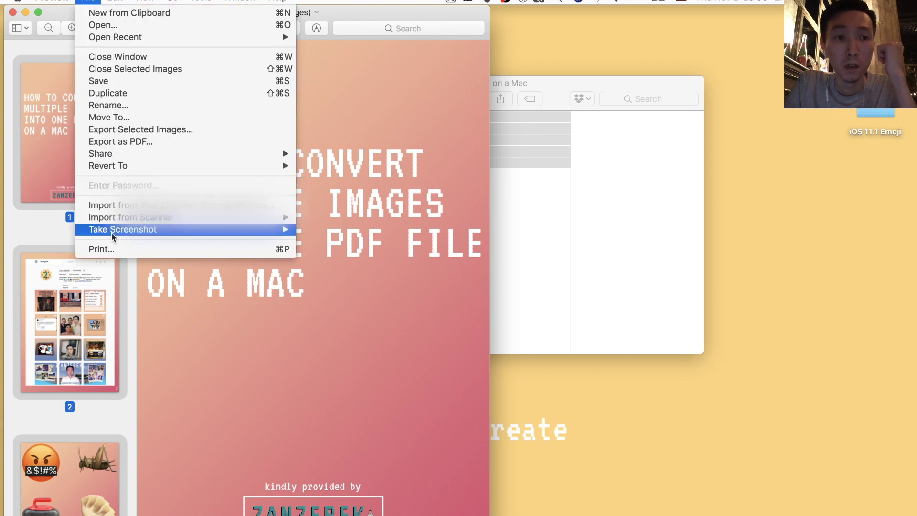
{"action": "left_click", "coordinate": [141, 253]}
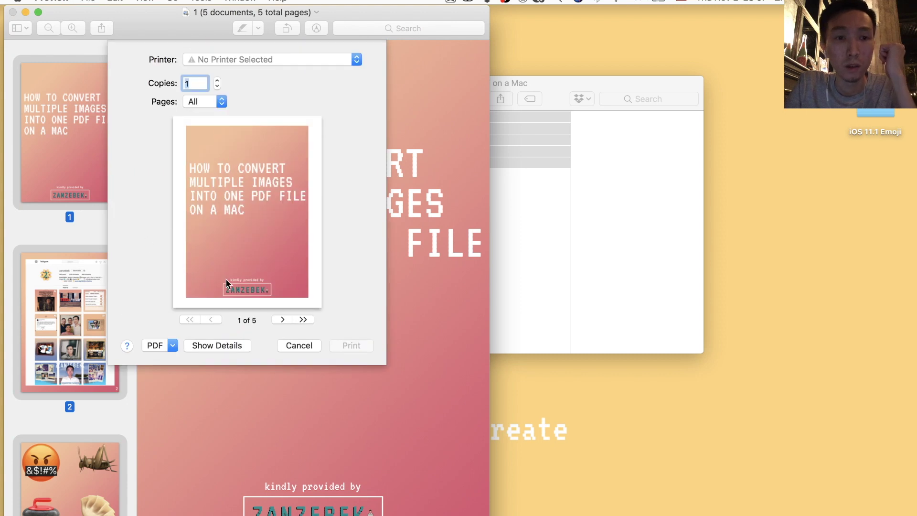
{"action": "left_click", "coordinate": [283, 320]}
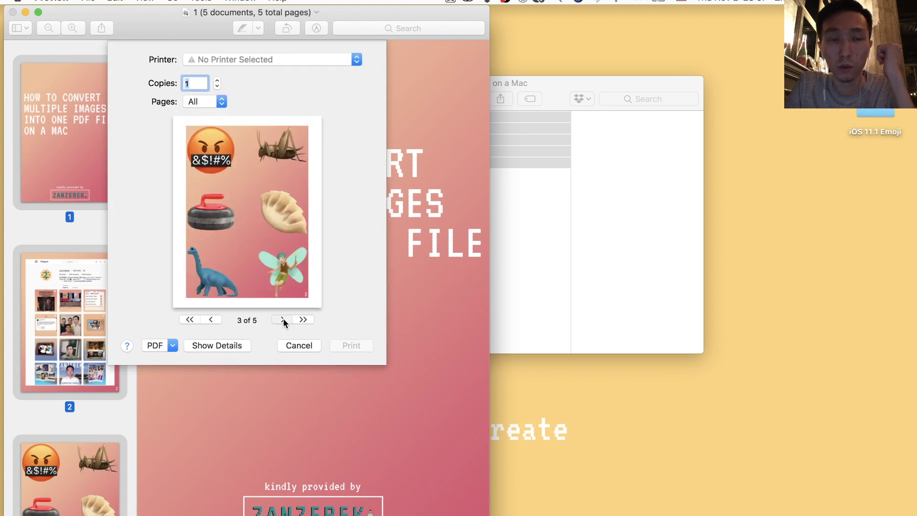
{"action": "left_click", "coordinate": [283, 320]}
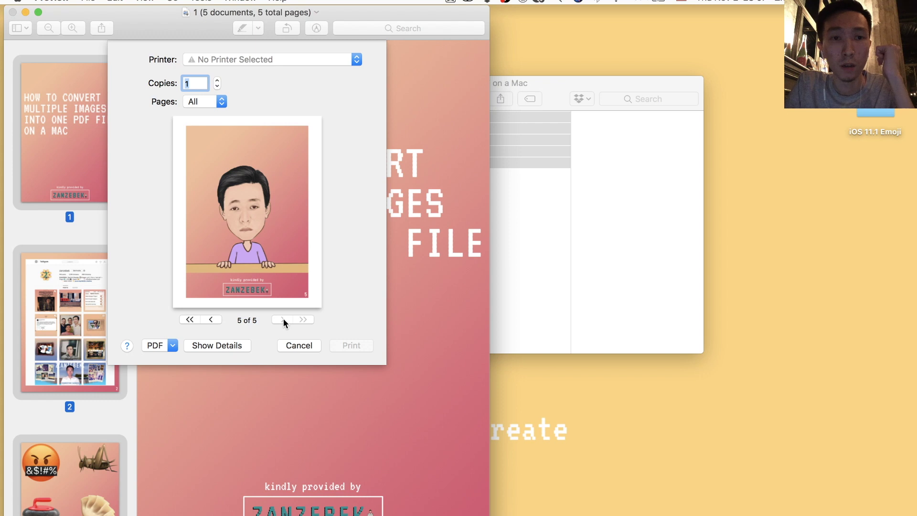
{"action": "left_click", "coordinate": [189, 319]}
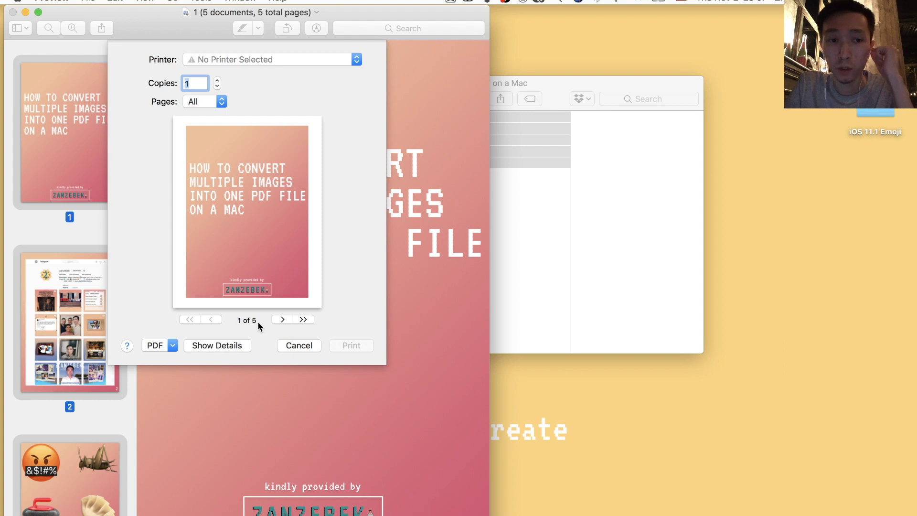
{"action": "left_click", "coordinate": [173, 346]}
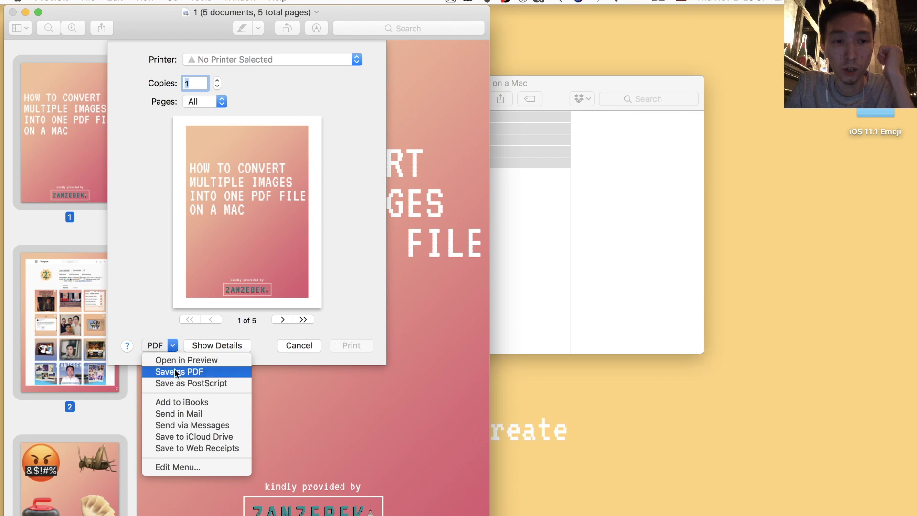
Save as PDF to the Desktop named 'Multiple images into one PDF file on a Mac'
{"action": "left_click", "coordinate": [179, 372]}
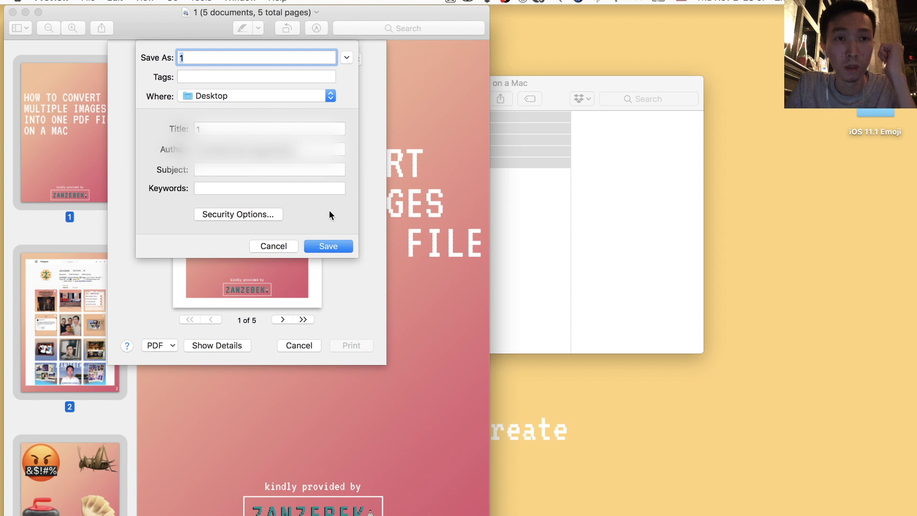
{"action": "type", "text": "Mul"}
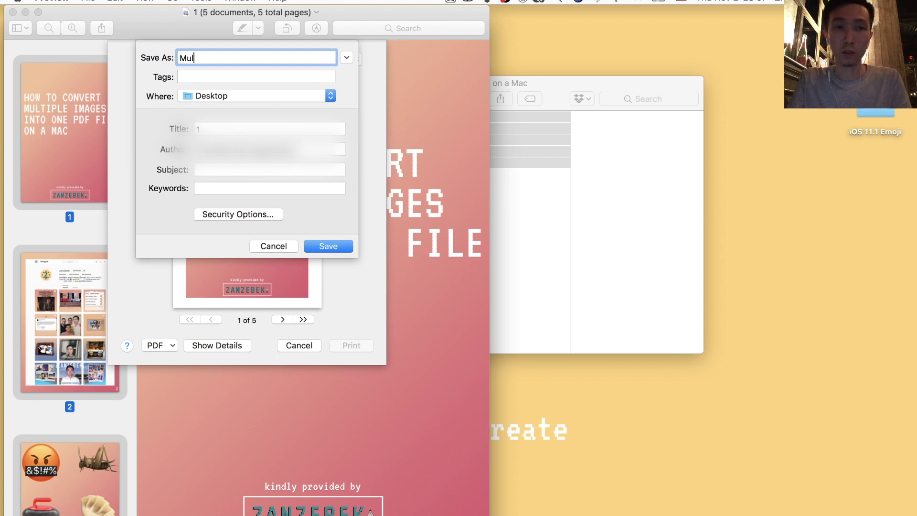
{"action": "type", "text": "tiple images into one "}
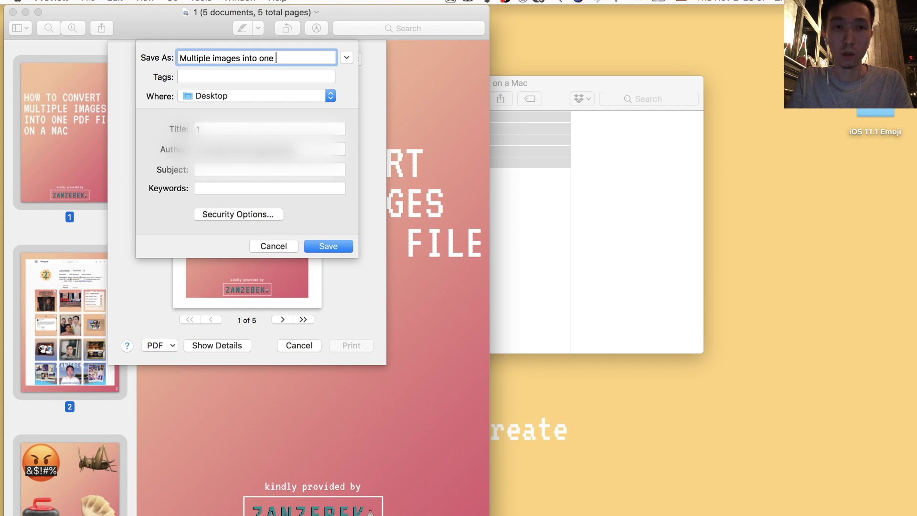
{"action": "type", "text": "PDF file on a M"}
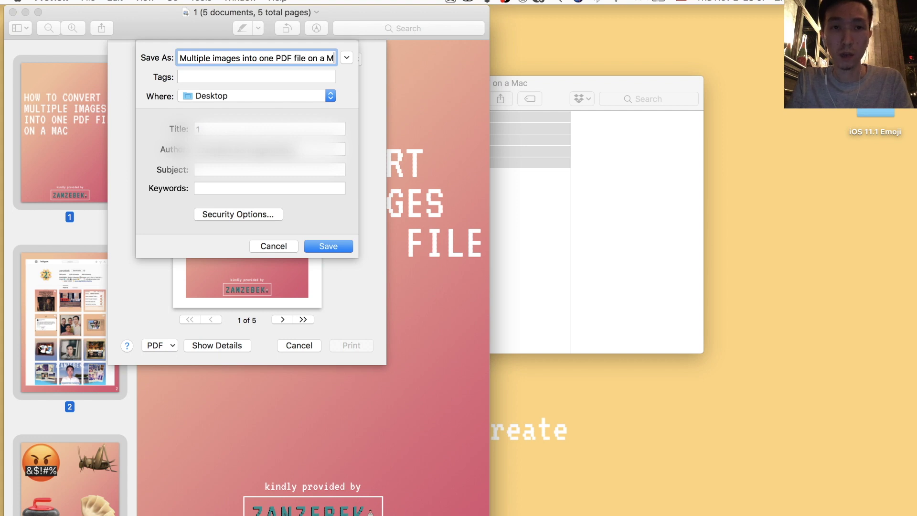
{"action": "type", "text": "ac"}
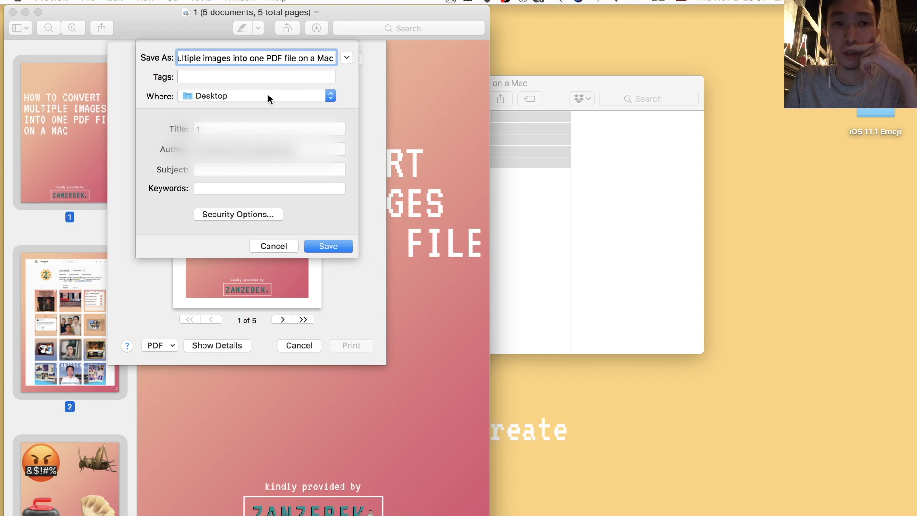
{"action": "left_click", "coordinate": [328, 245]}
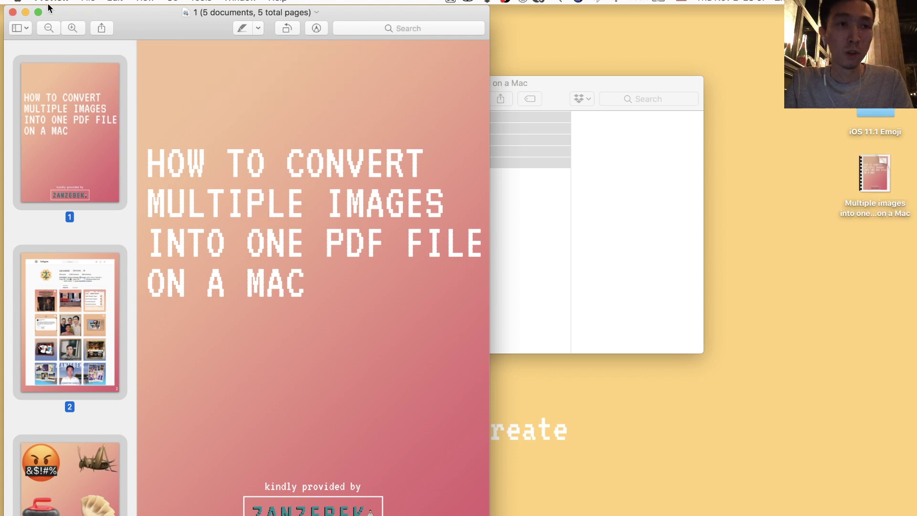
Close Preview and Finder, open the new desktop PDF, fit the page, and show thumbnails
{"action": "left_click", "coordinate": [13, 13]}
{"action": "key", "text": "super+w"}
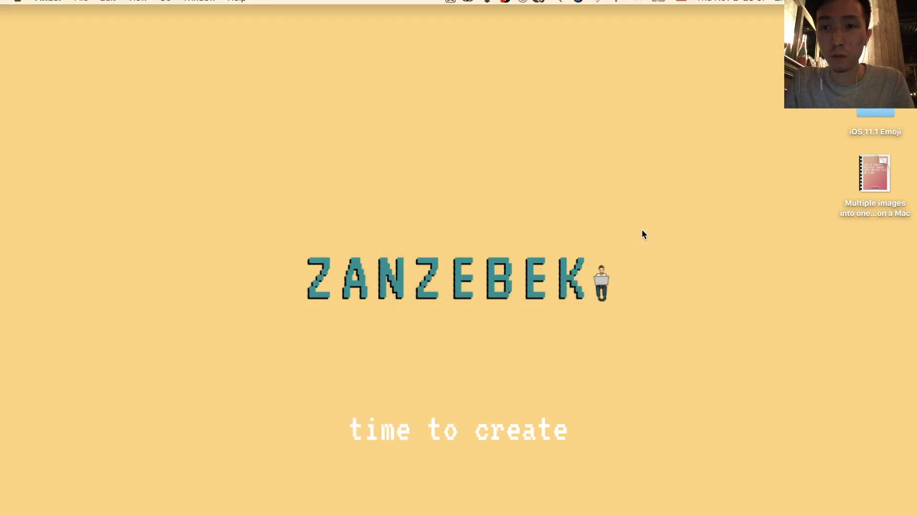
{"action": "left_click", "coordinate": [876, 166]}
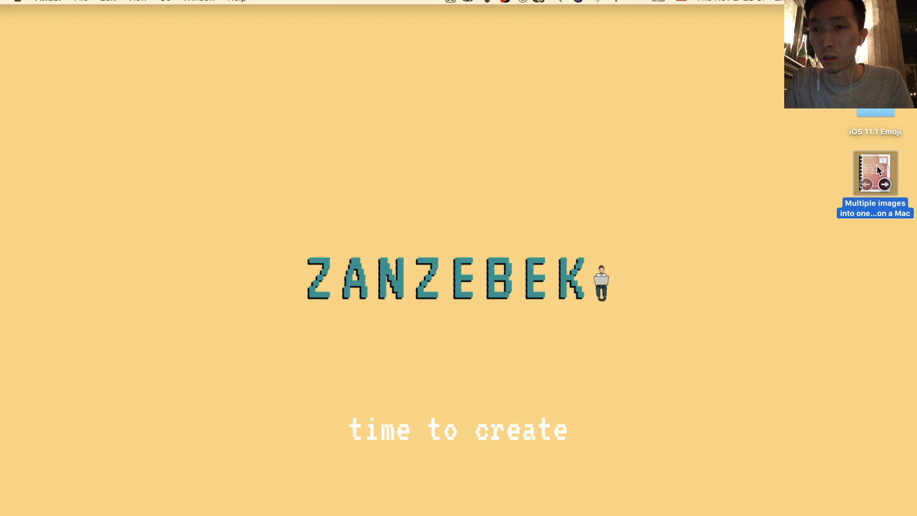
{"action": "double_click", "coordinate": [877, 165]}
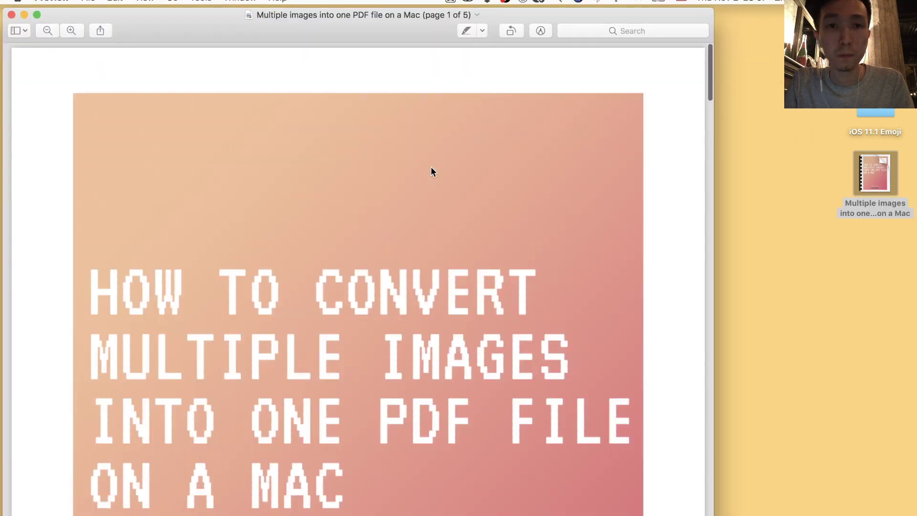
{"action": "scroll", "coordinate": [431, 172], "scroll_direction": "down", "scroll_amount": 5}
{"action": "scroll", "coordinate": [431, 171], "scroll_direction": "down", "scroll_amount": 10}
{"action": "key", "text": "super+9"}
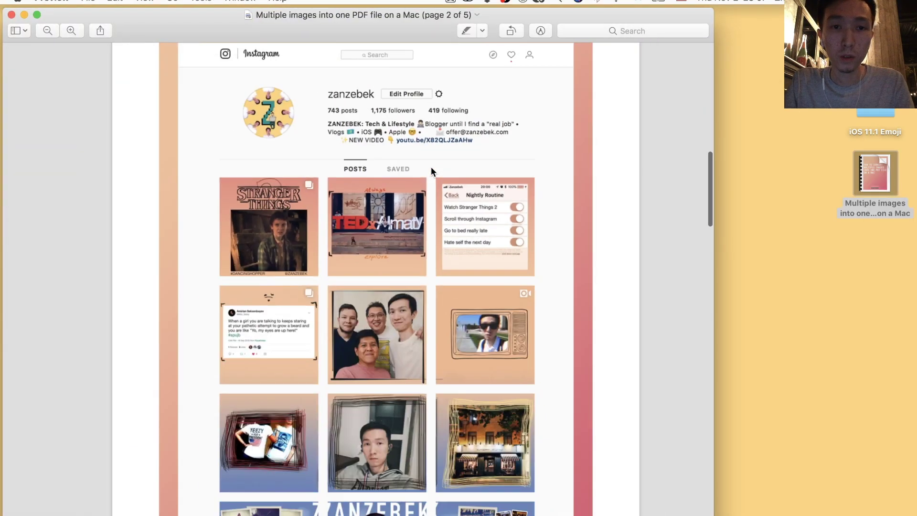
{"action": "scroll", "coordinate": [431, 171], "scroll_direction": "down", "scroll_amount": 5}
{"action": "scroll", "coordinate": [431, 170], "scroll_direction": "up", "scroll_amount": 10}
{"action": "scroll", "coordinate": [431, 171], "scroll_direction": "down", "scroll_amount": 5}
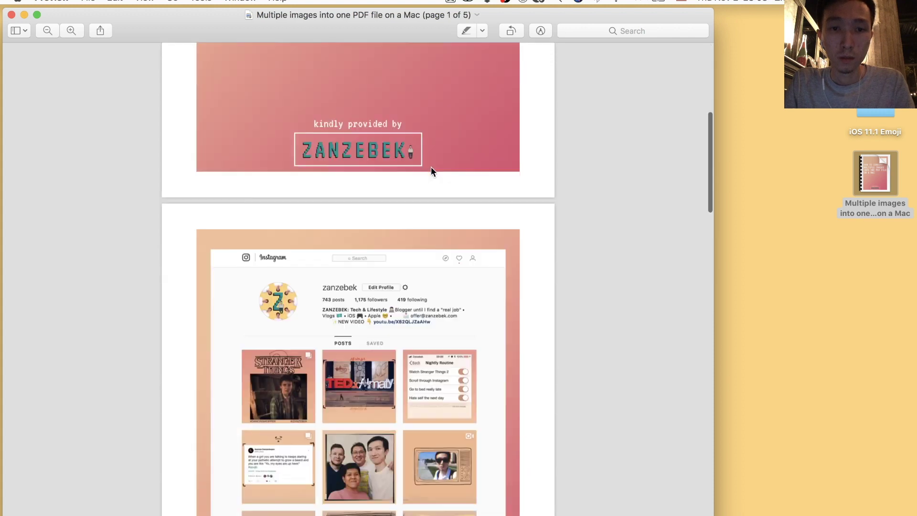
{"action": "scroll", "coordinate": [430, 171], "scroll_direction": "down", "scroll_amount": 2}
{"action": "scroll", "coordinate": [431, 170], "scroll_direction": "down", "scroll_amount": 3}
{"action": "scroll", "coordinate": [431, 171], "scroll_direction": "up", "scroll_amount": 2}
{"action": "scroll", "coordinate": [431, 171], "scroll_direction": "down", "scroll_amount": 1}
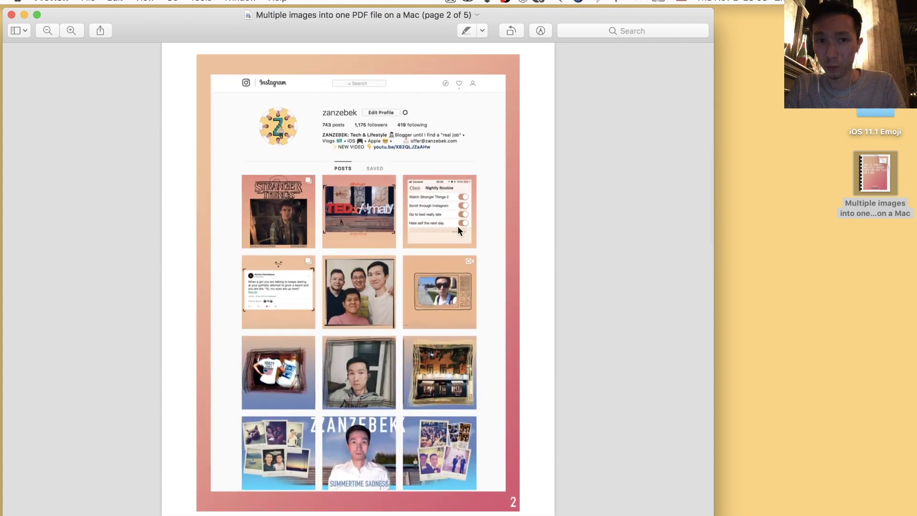
{"action": "scroll", "coordinate": [435, 300], "scroll_direction": "down", "scroll_amount": 1}
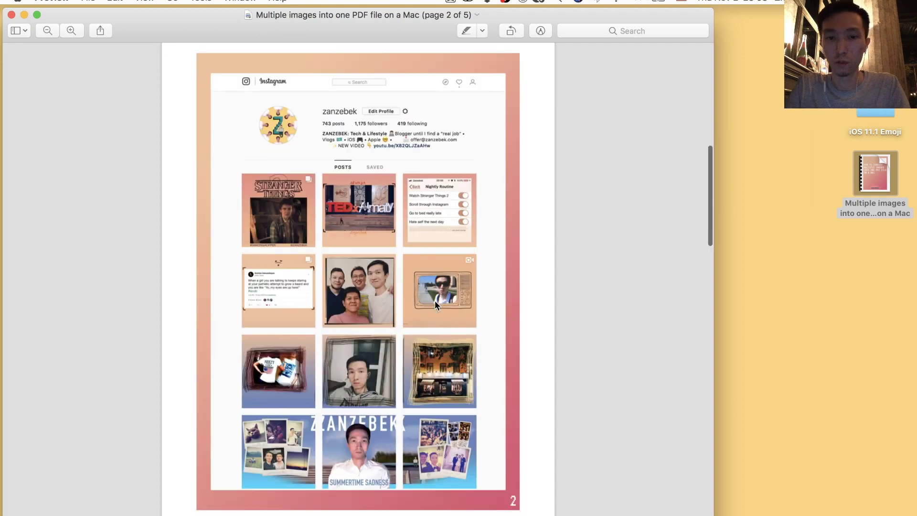
{"action": "scroll", "coordinate": [435, 301], "scroll_direction": "down", "scroll_amount": 10}
{"action": "scroll", "coordinate": [435, 301], "scroll_direction": "down", "scroll_amount": 3}
{"action": "scroll", "coordinate": [435, 301], "scroll_direction": "down", "scroll_amount": 3}
{"action": "scroll", "coordinate": [435, 301], "scroll_direction": "down", "scroll_amount": 4}
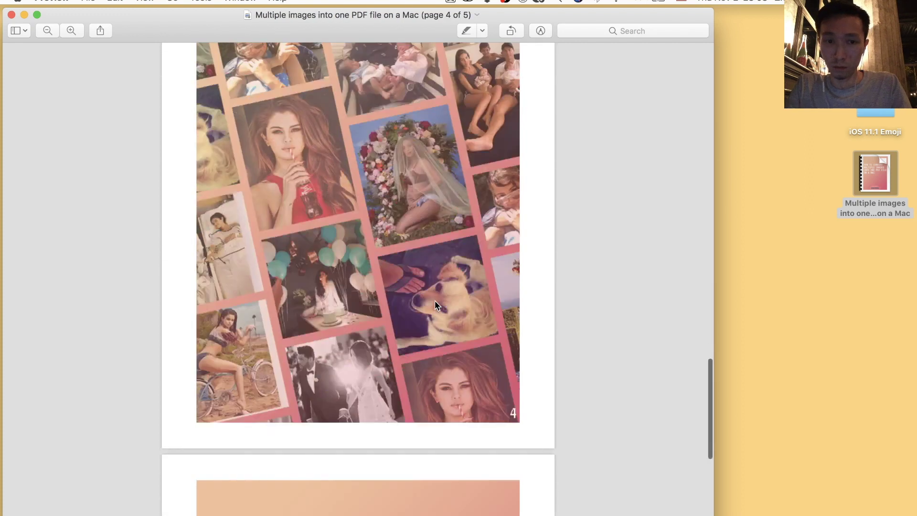
{"action": "scroll", "coordinate": [434, 301], "scroll_direction": "down", "scroll_amount": 5}
{"action": "scroll", "coordinate": [436, 306], "scroll_direction": "down", "scroll_amount": 2}
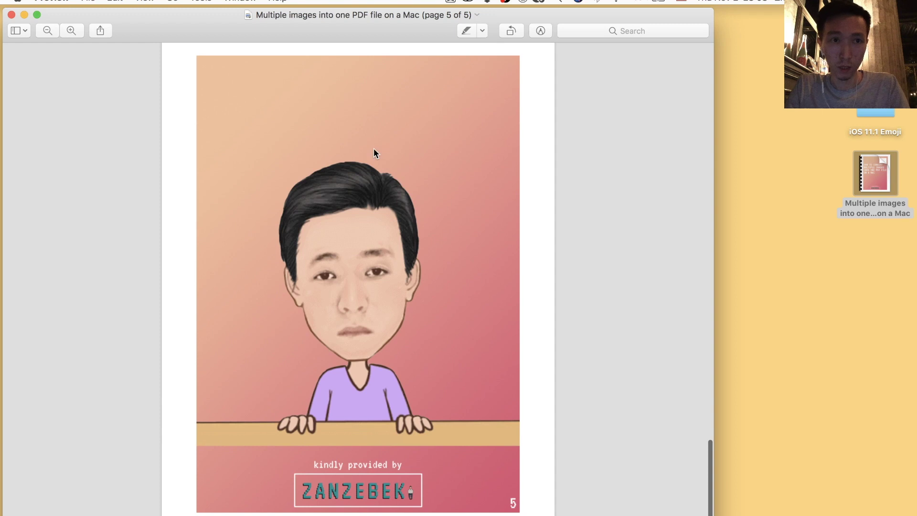
{"action": "left_click", "coordinate": [15, 30]}
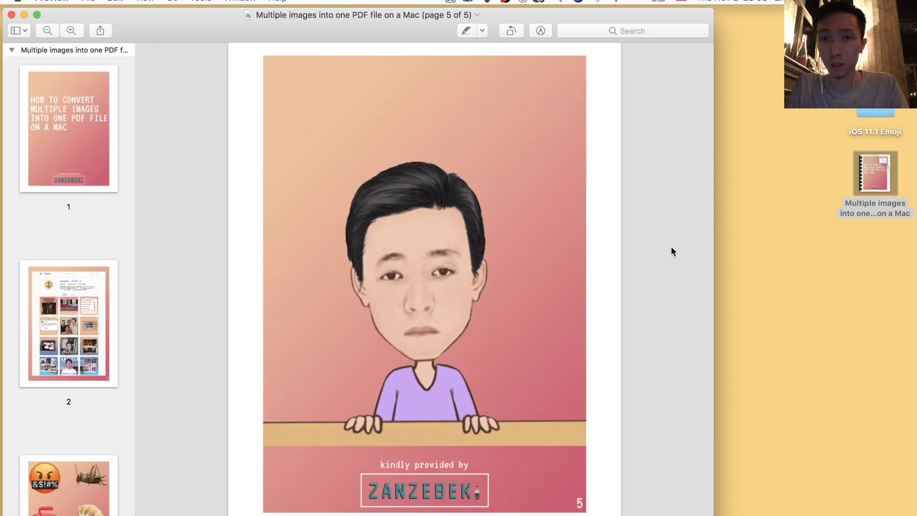